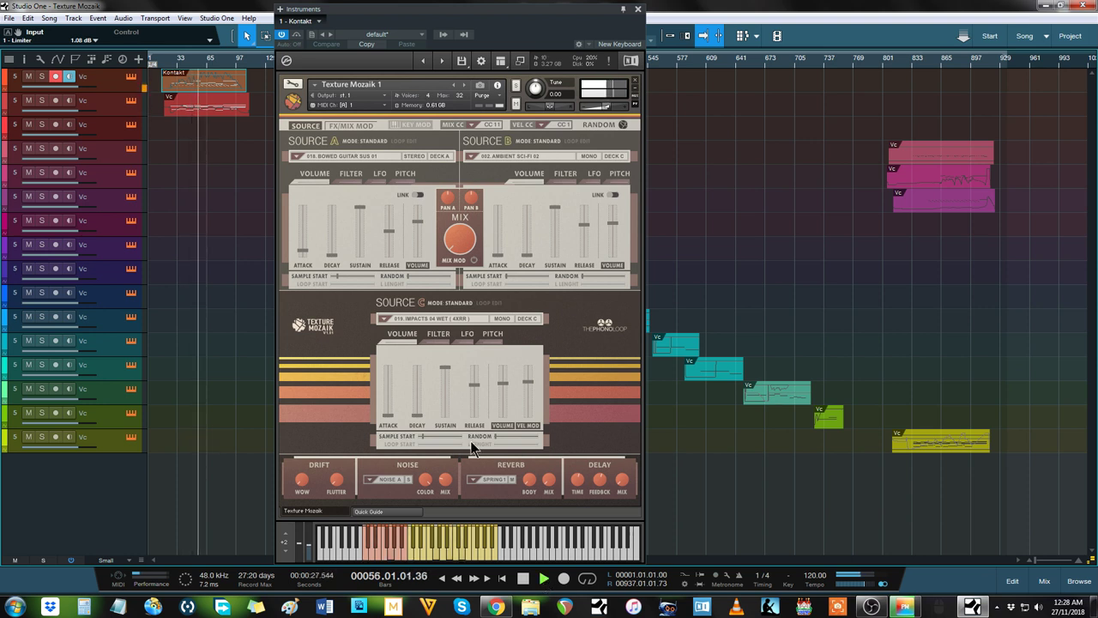
Load the next Texture Mozaik preset, layering Violin Multi Sus, Ambient Sci-Fi 02 and Trembita
left_click(443, 62)
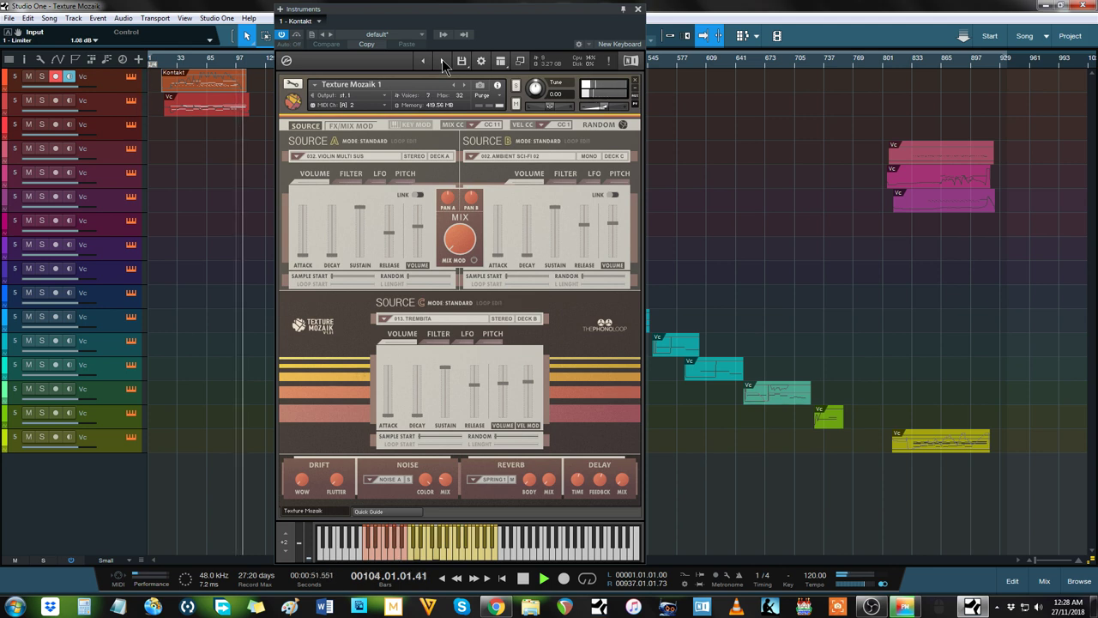
left_click(296, 156)
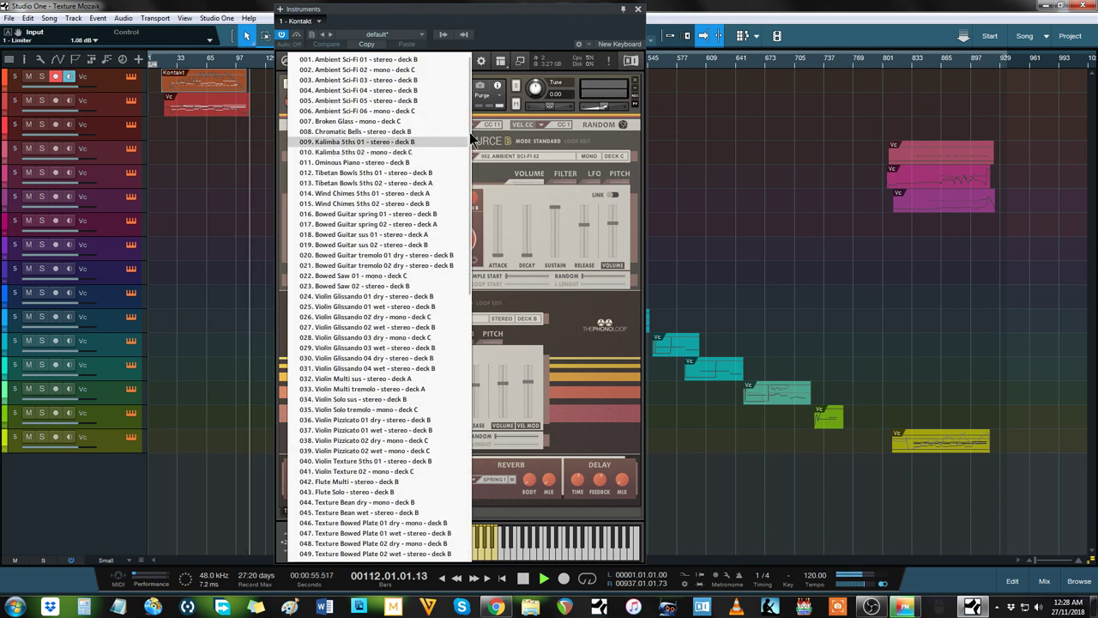
scroll(469, 142, "down", 1)
scroll(469, 141, "down", 15)
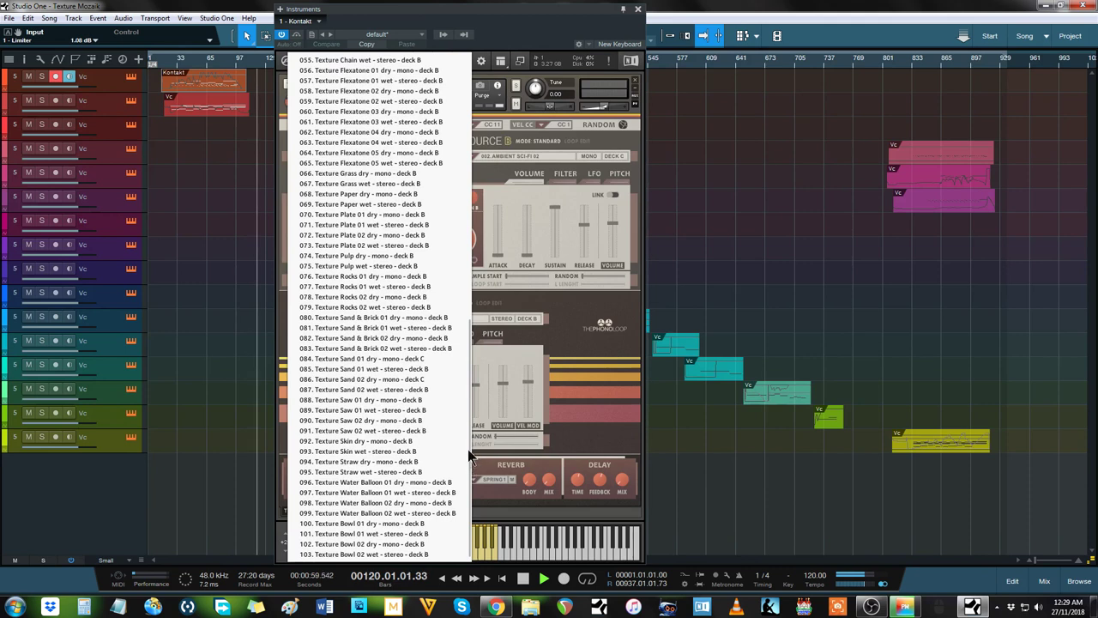
scroll(472, 386, "up", 3)
scroll(472, 319, "up", 12)
left_click(369, 138)
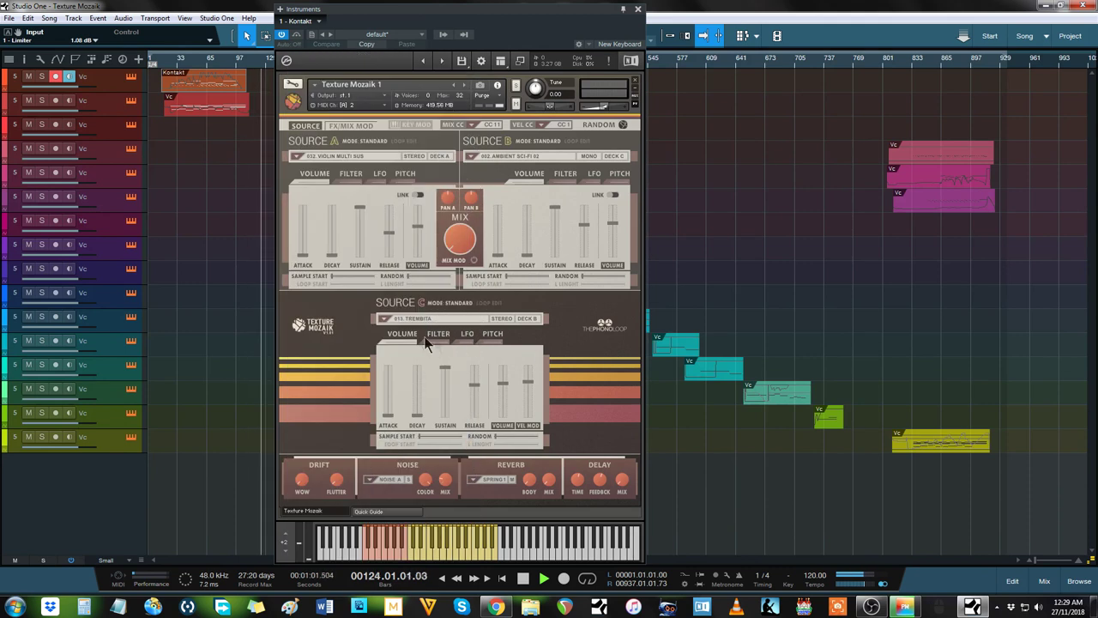
left_click(385, 320)
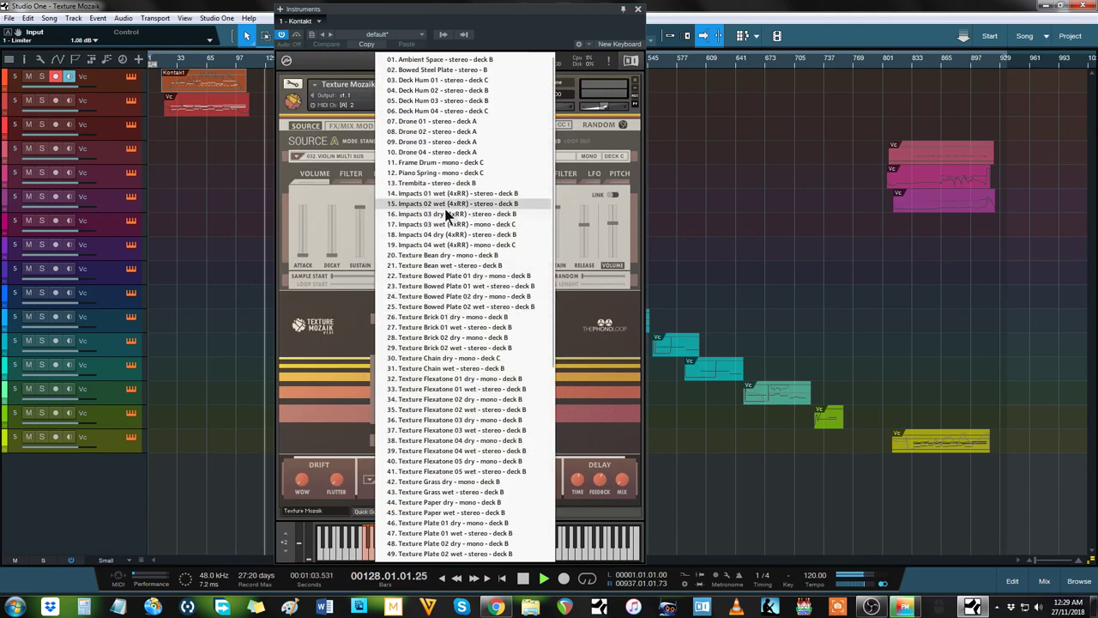
left_click(342, 384)
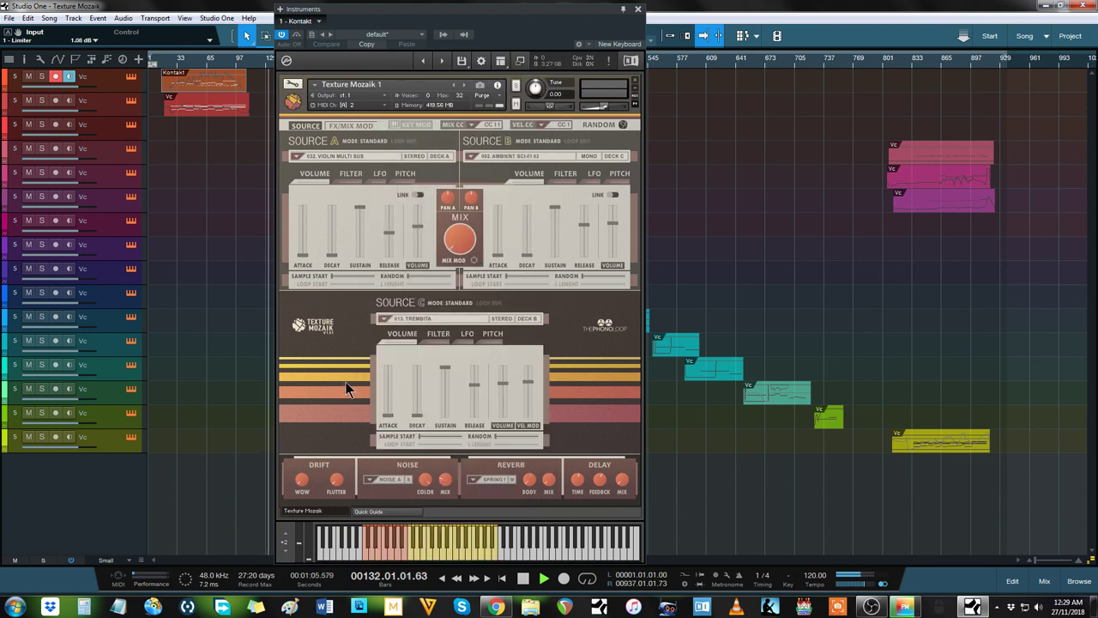
Advance through three presets, landing on Flute Solo, Ambient Sci-Fi 02 and Bowed Steel Plate
left_click(443, 62)
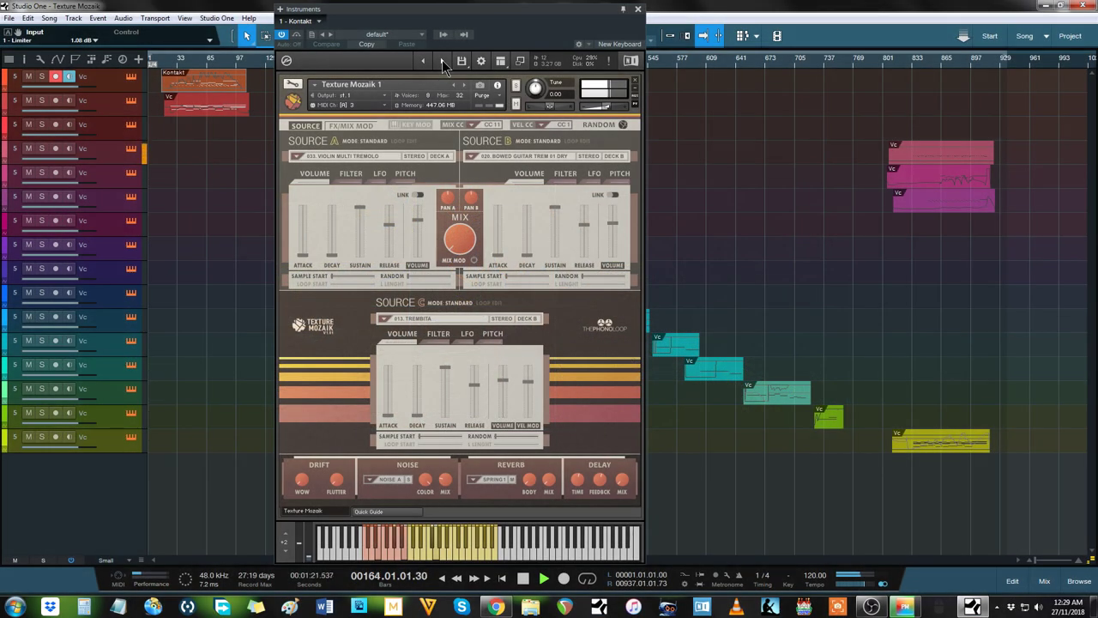
left_click(444, 63)
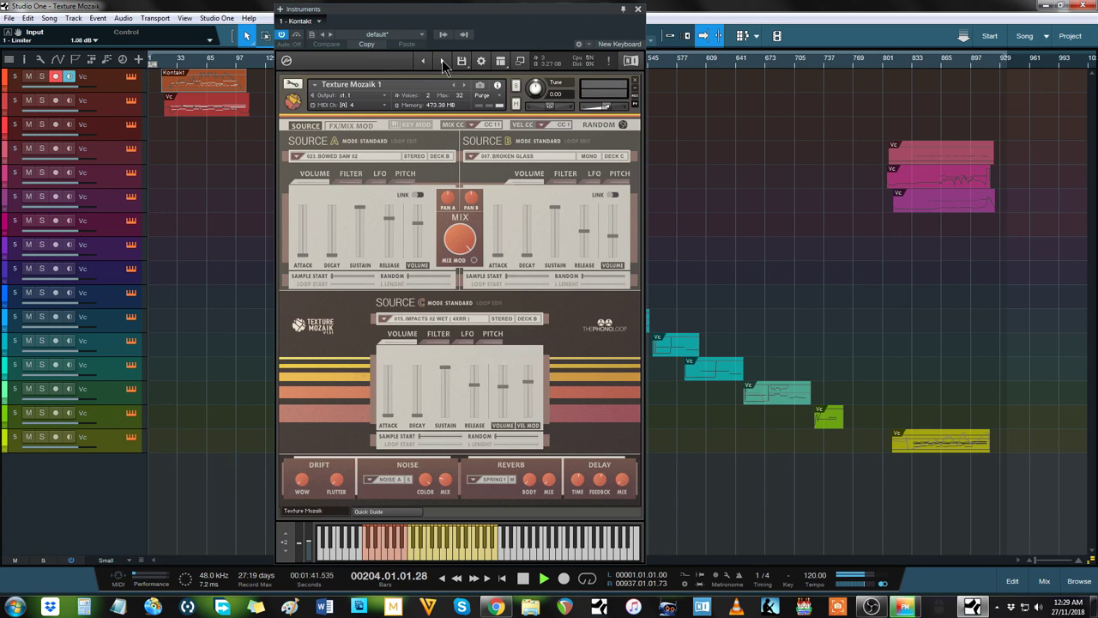
left_click(442, 62)
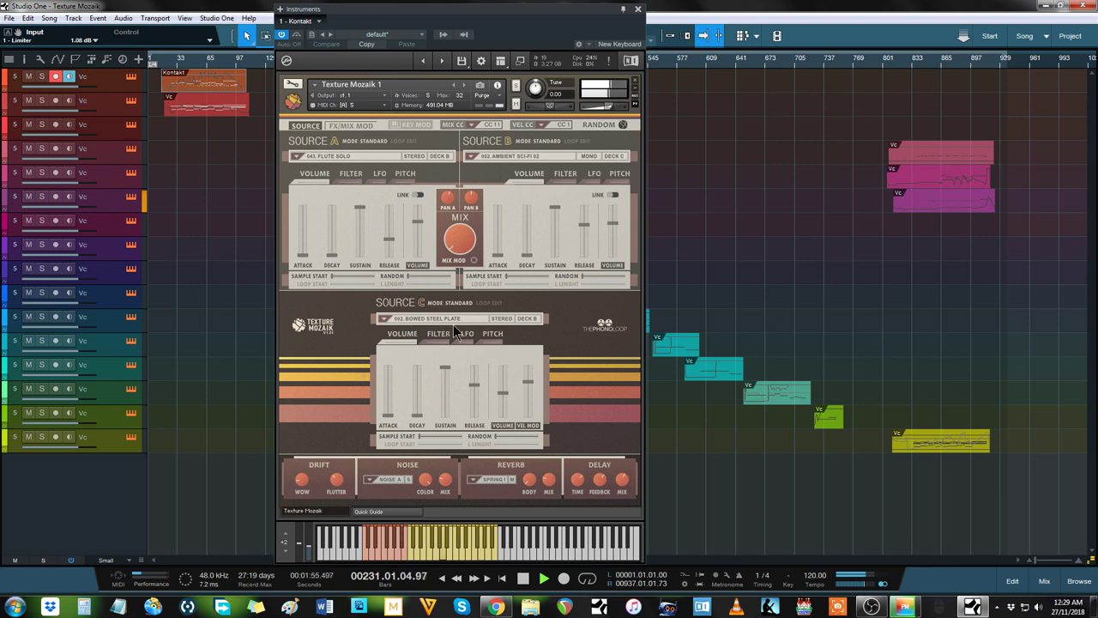
Pass the Chromatic Bells preset and stop on Ambient Sci-Fi 03, Ambient Sci-Fi 02 and Ambient Space
left_click(454, 84)
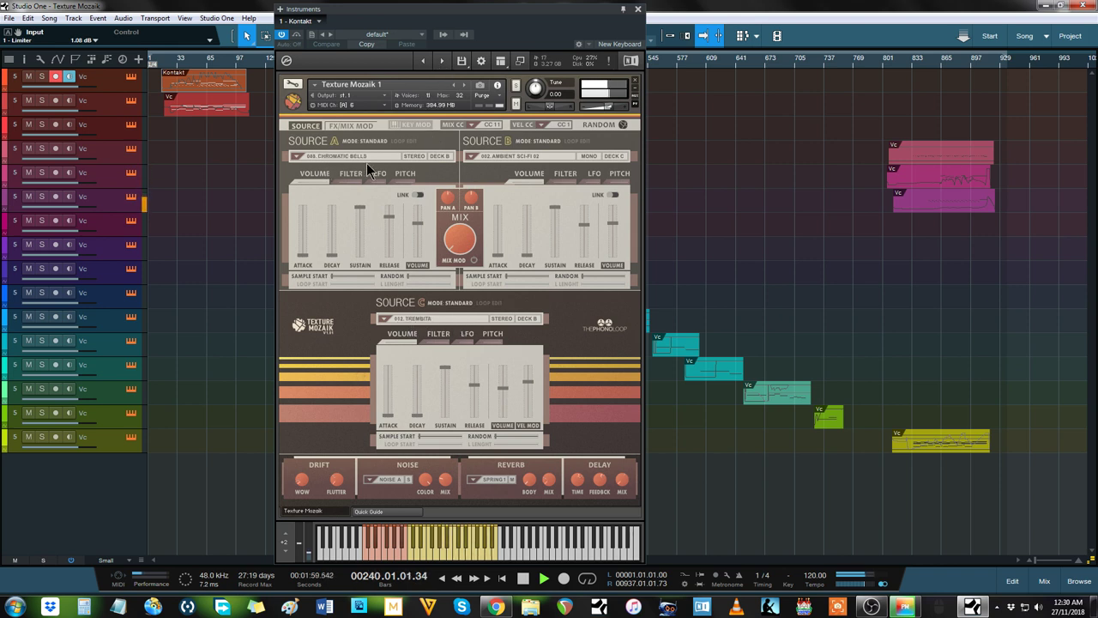
scroll(405, 323, "down", 1)
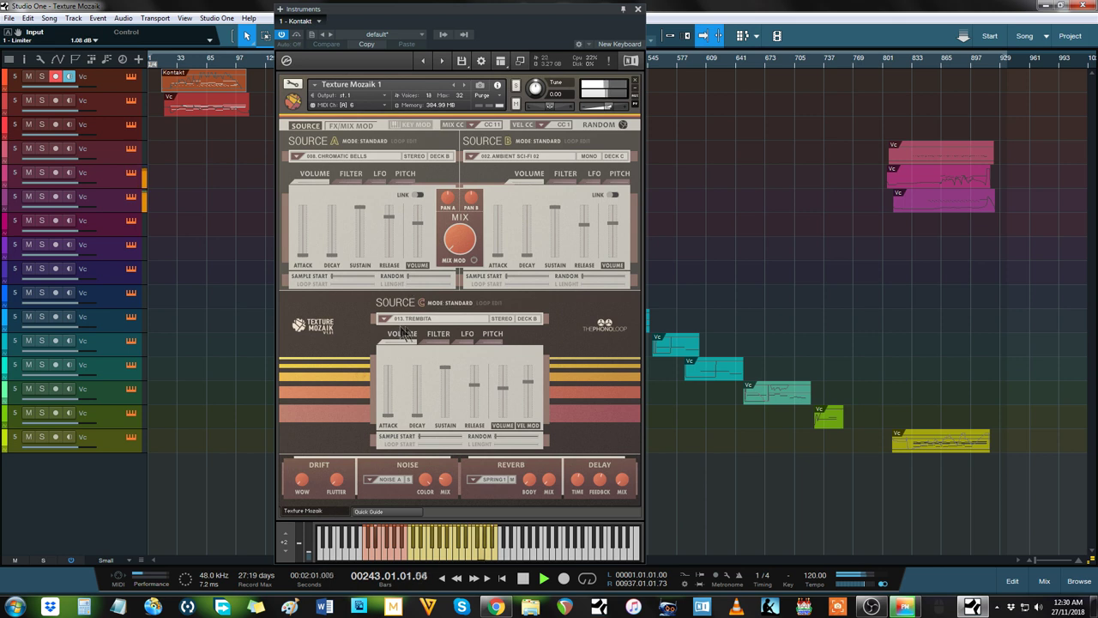
left_click(442, 61)
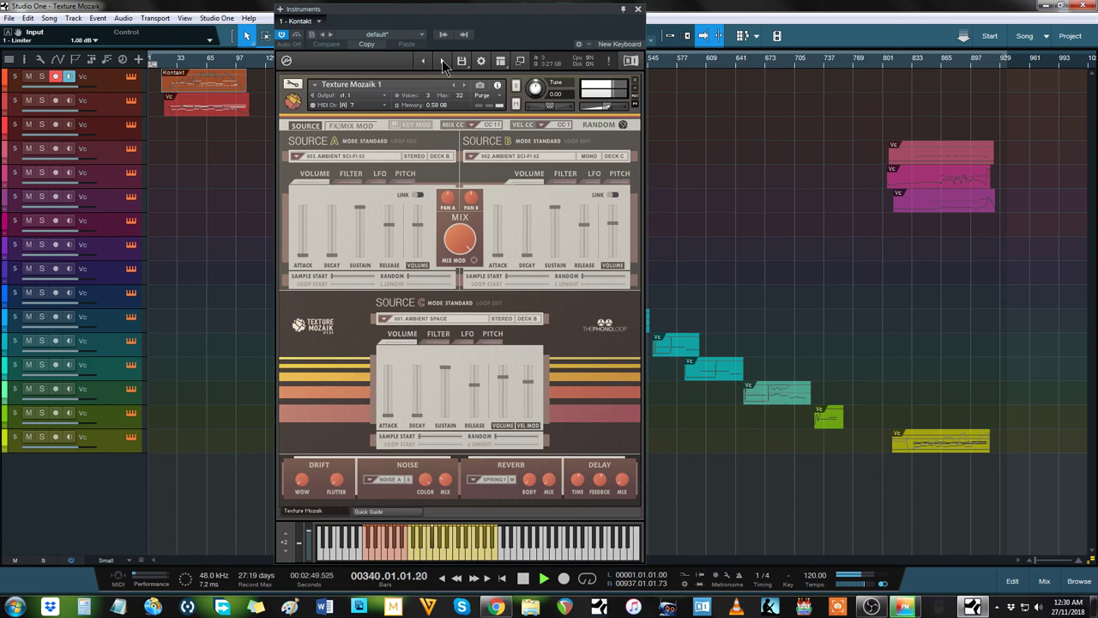
Advance three presets to reach the Ominous Piano, Flute Multi and Drone 04 layering
left_click(444, 61)
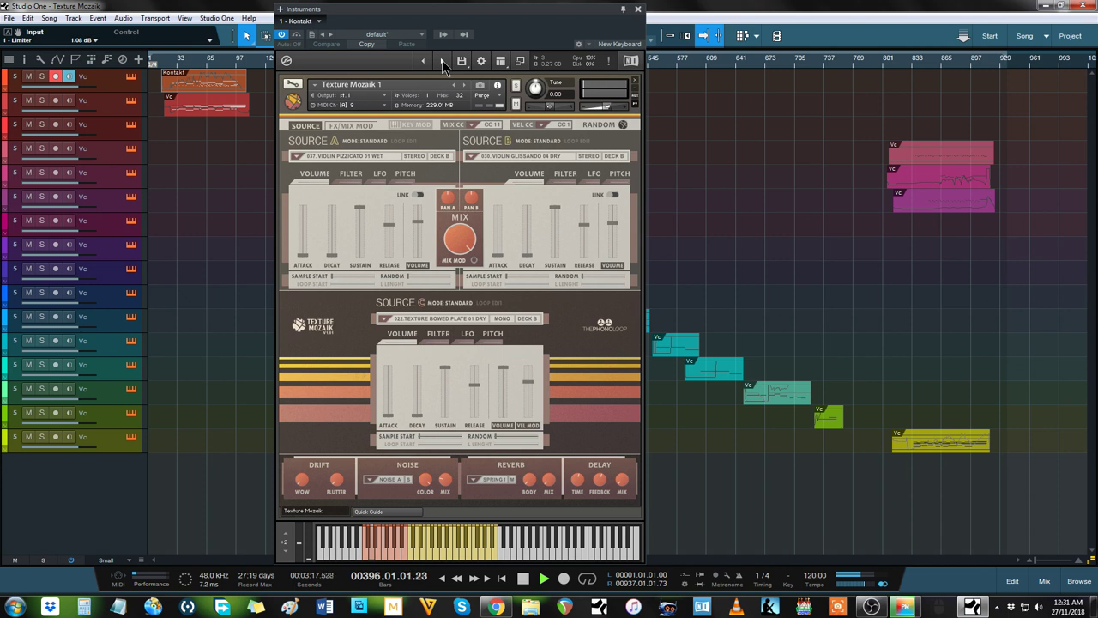
left_click(444, 63)
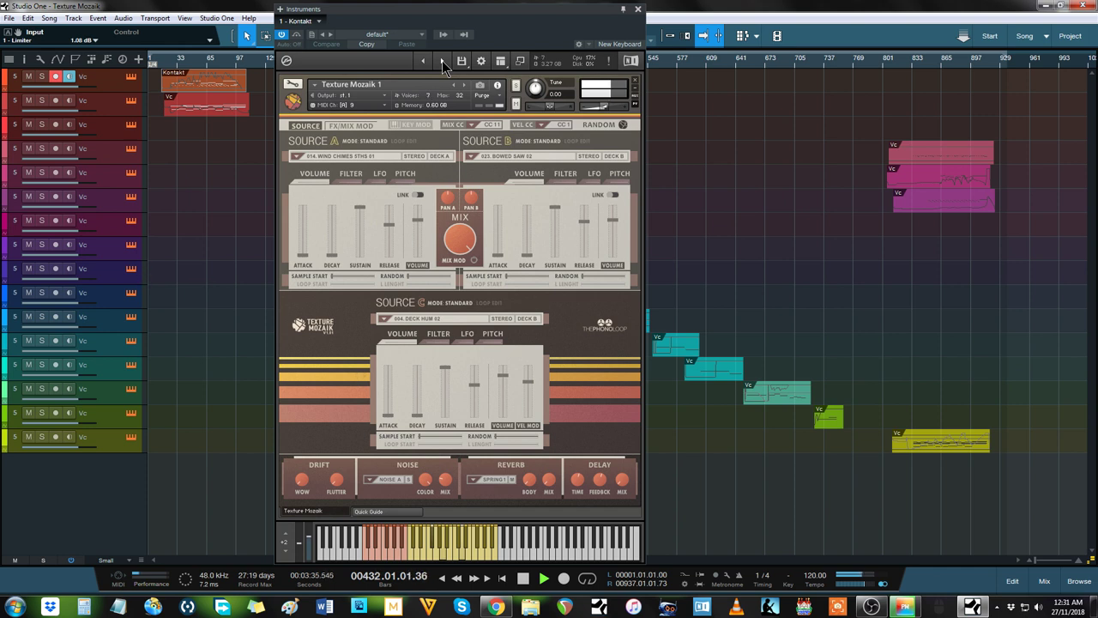
left_click(443, 62)
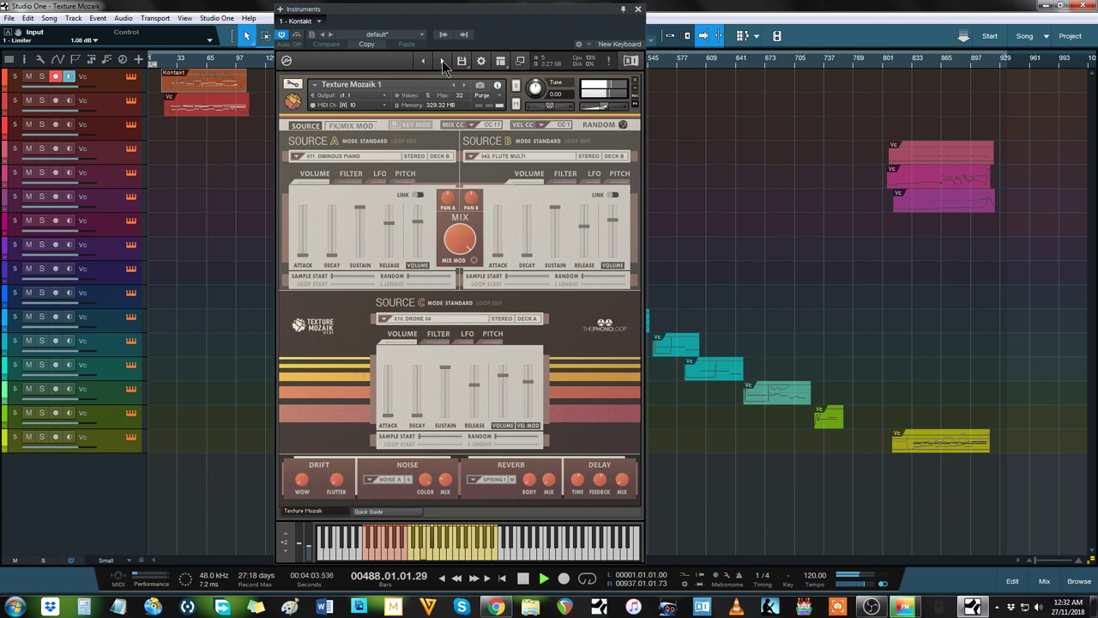
Audition the violin tremolo preset, then load Texture Bean Dry, Chain Dry and Grass Dry
left_click(443, 62)
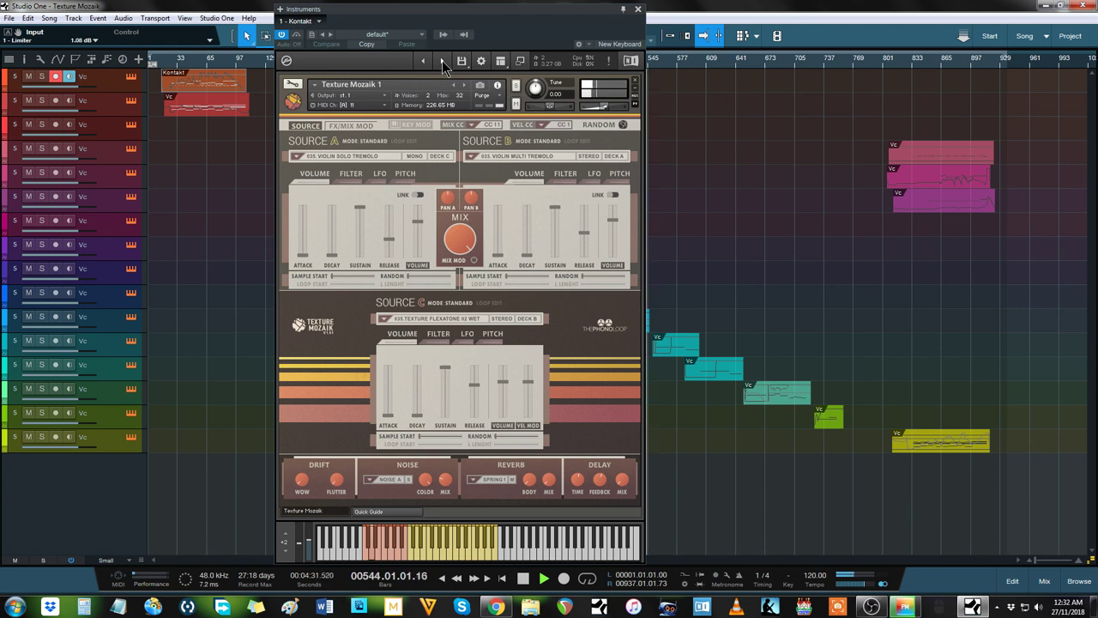
left_click(443, 61)
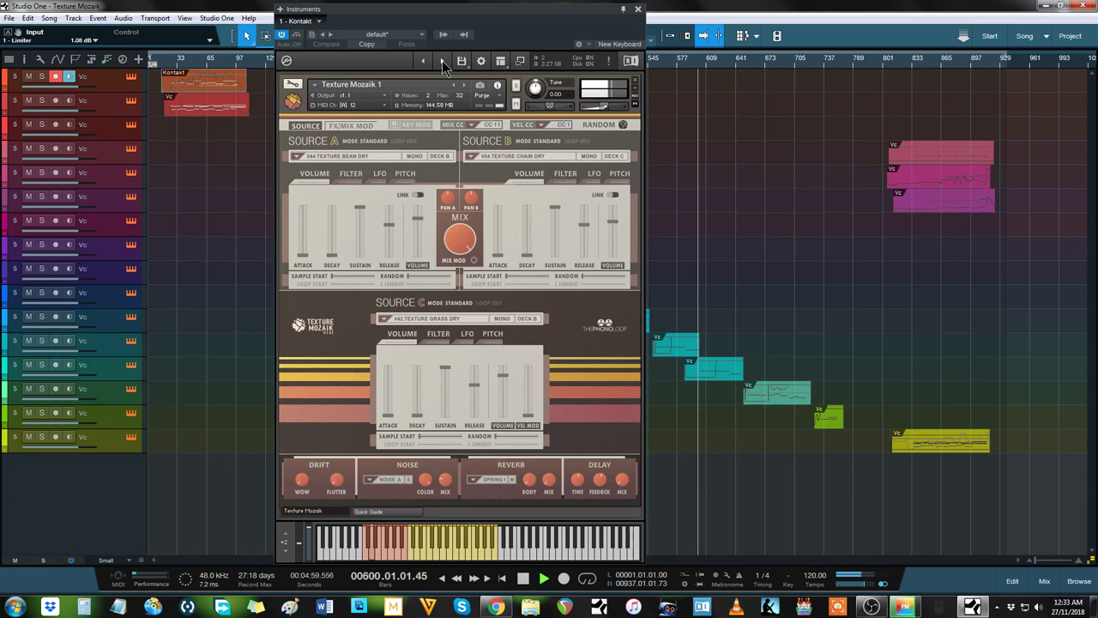
Advance two presets to Texture Bowed Plate 01 Wet, a violin texture and Deck Hum 02
left_click(443, 62)
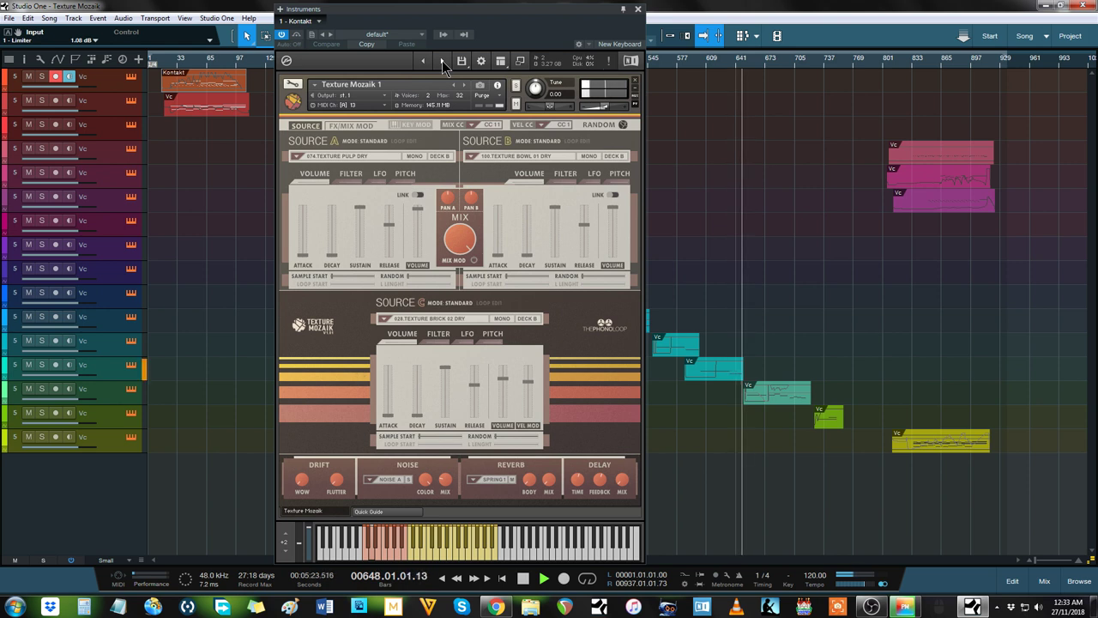
left_click(442, 62)
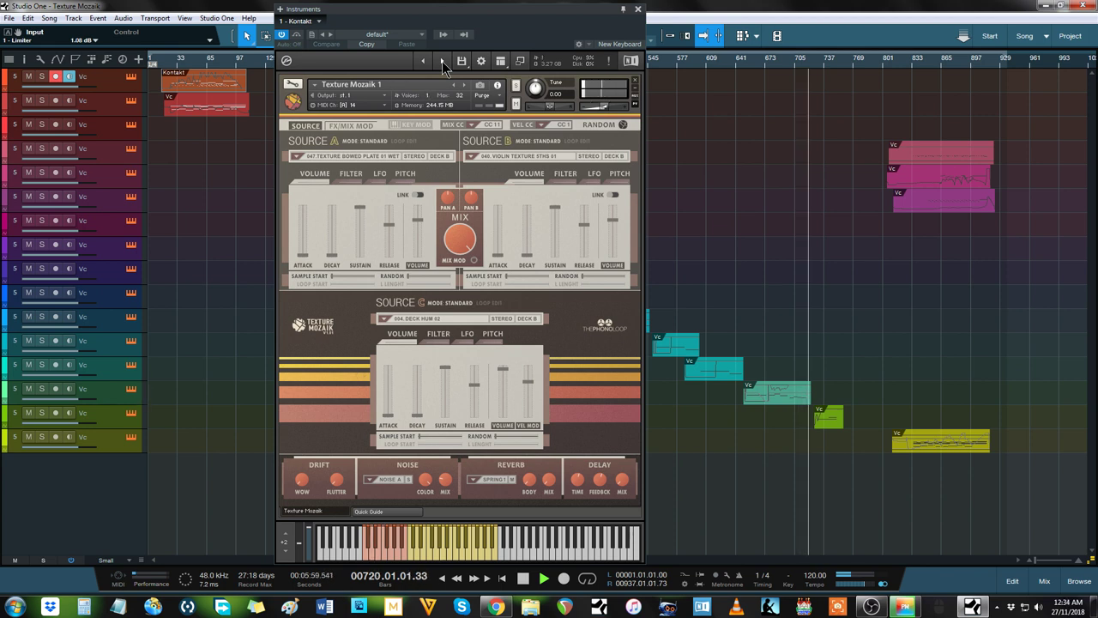
Load the Violin Glissando preset and view Source A's Filter, LFO and Pitch pages, returning to Volume
left_click(443, 63)
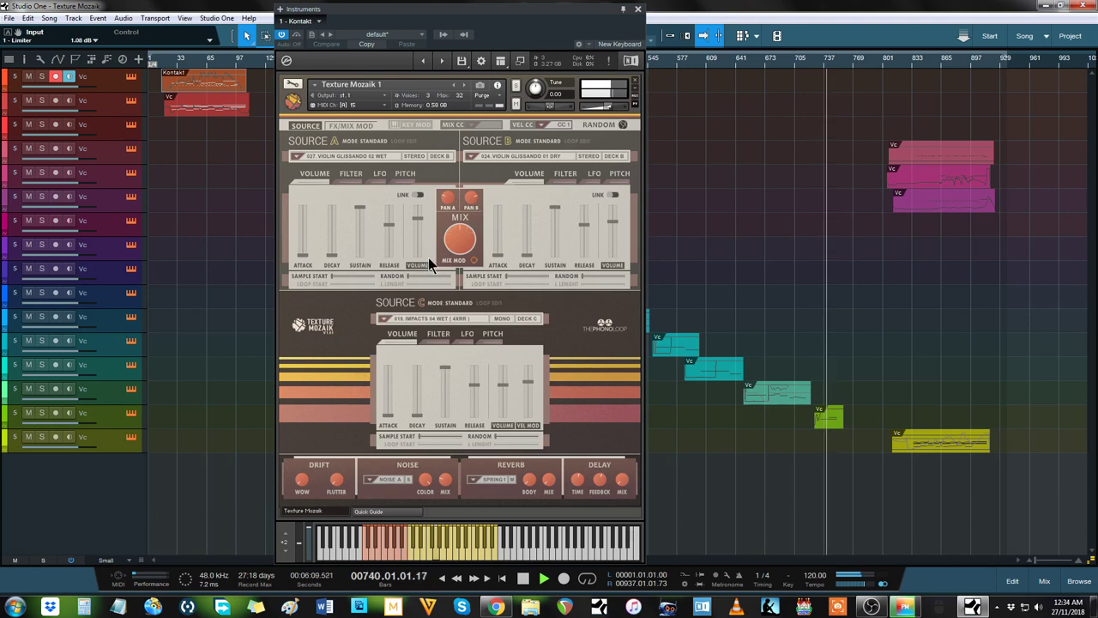
left_click(352, 177)
left_click(386, 176)
left_click(404, 176)
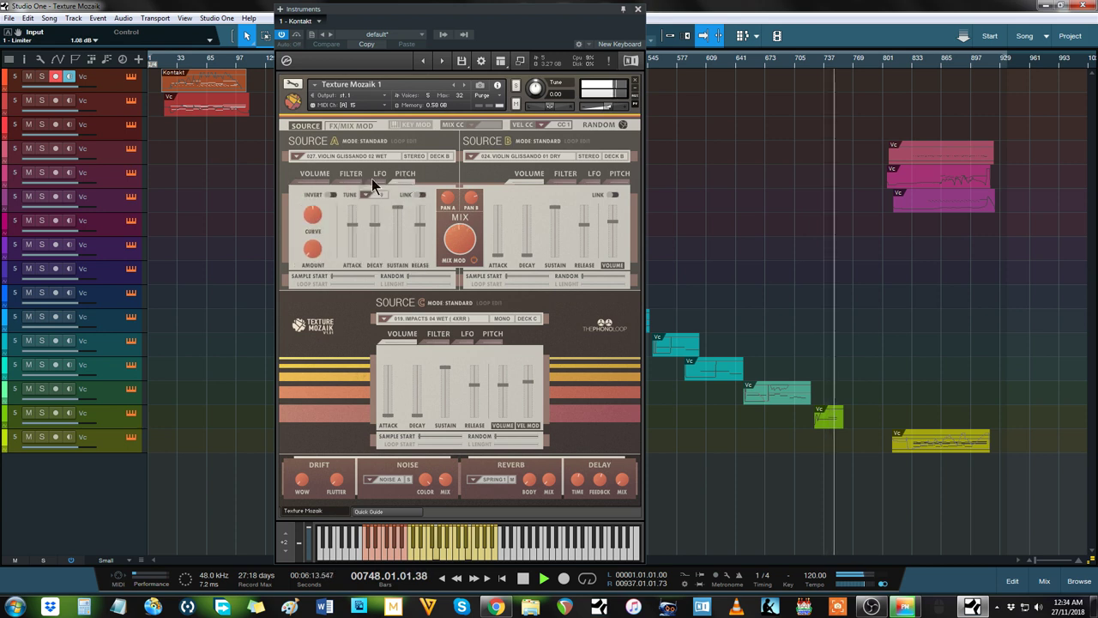
left_click(312, 177)
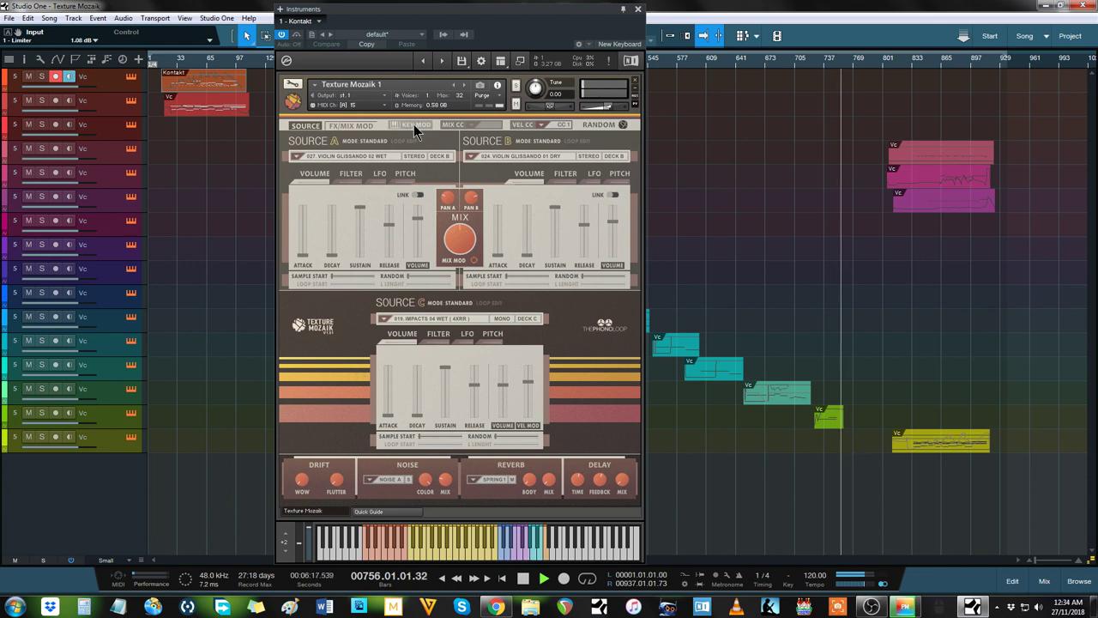
left_click(361, 125)
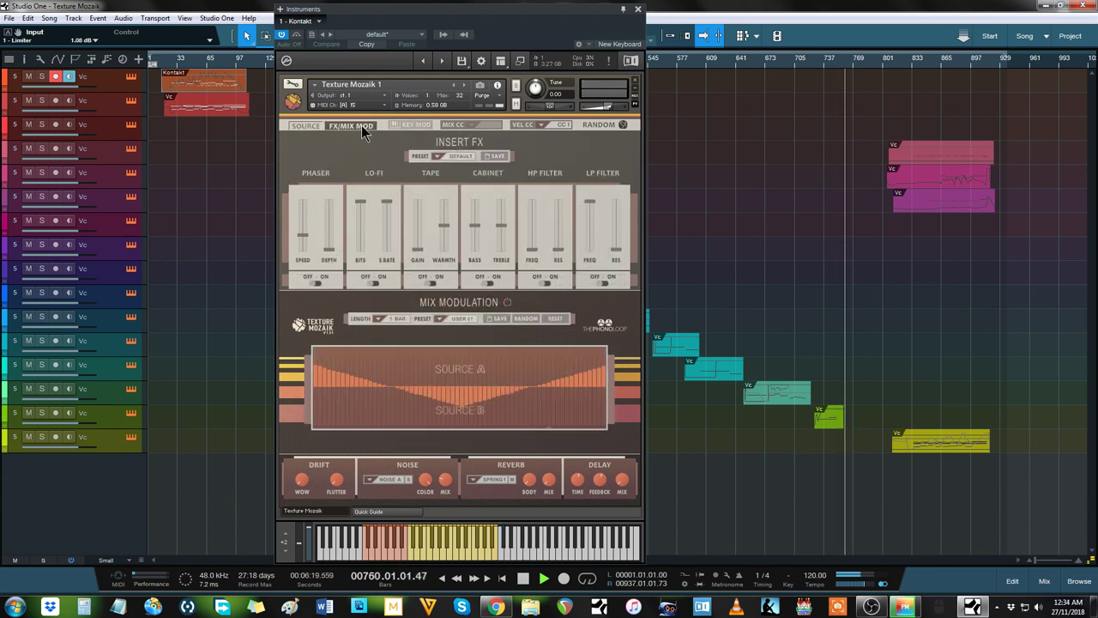
left_click(297, 125)
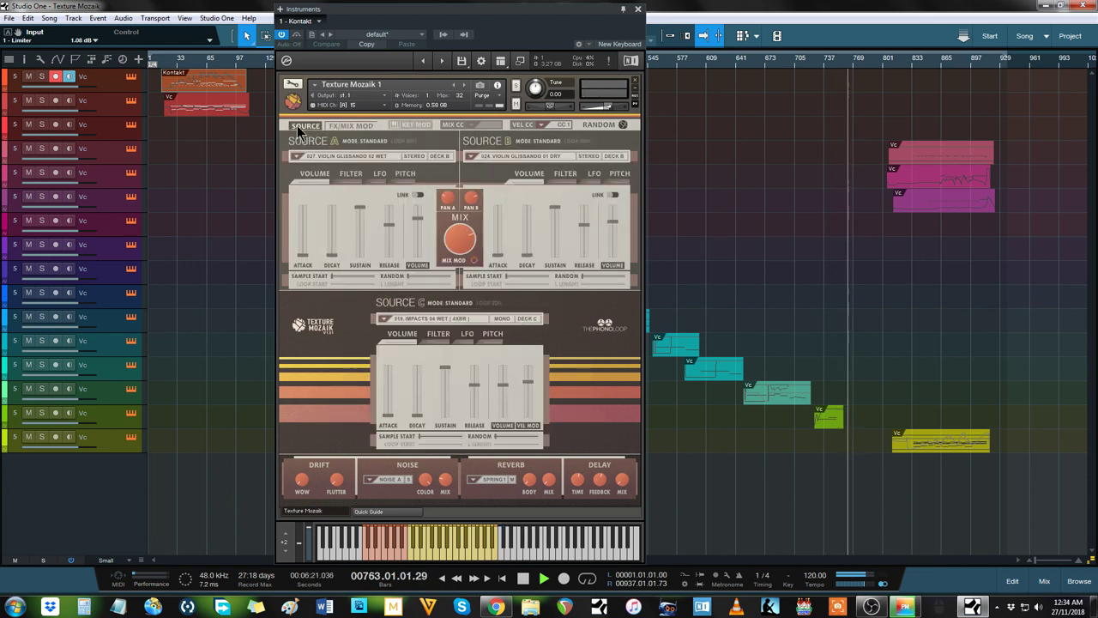
Load the next preset layering Violin Multi Sus, Violin Solo Sus and Trembita
left_click(442, 61)
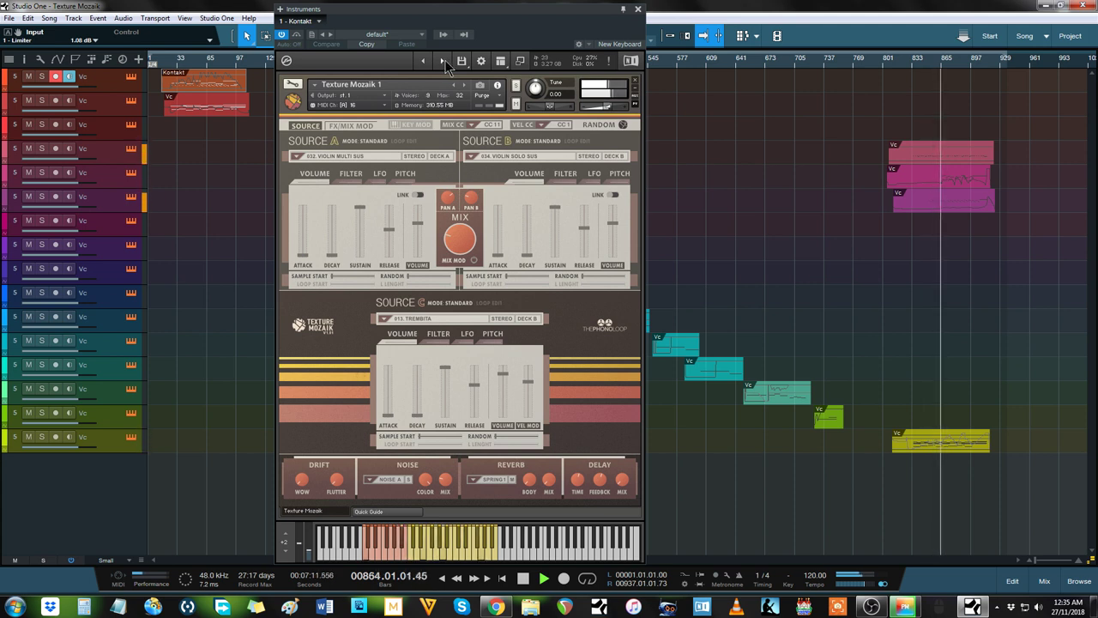
Select and arm the fourth track, then switch arming to the fifth track
left_click(113, 152)
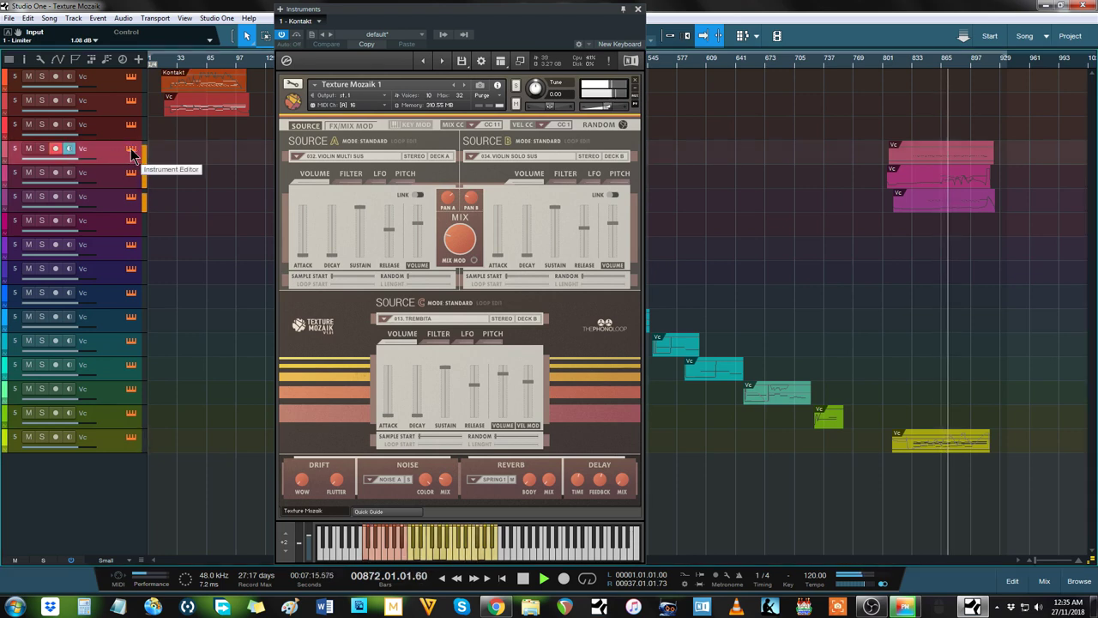
left_click(118, 171)
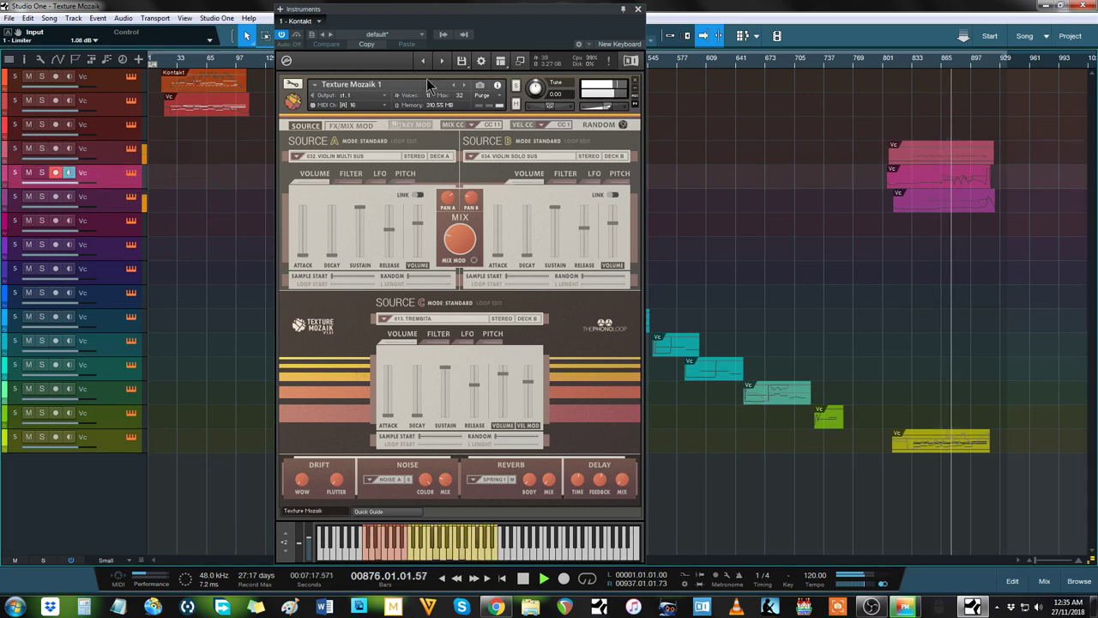